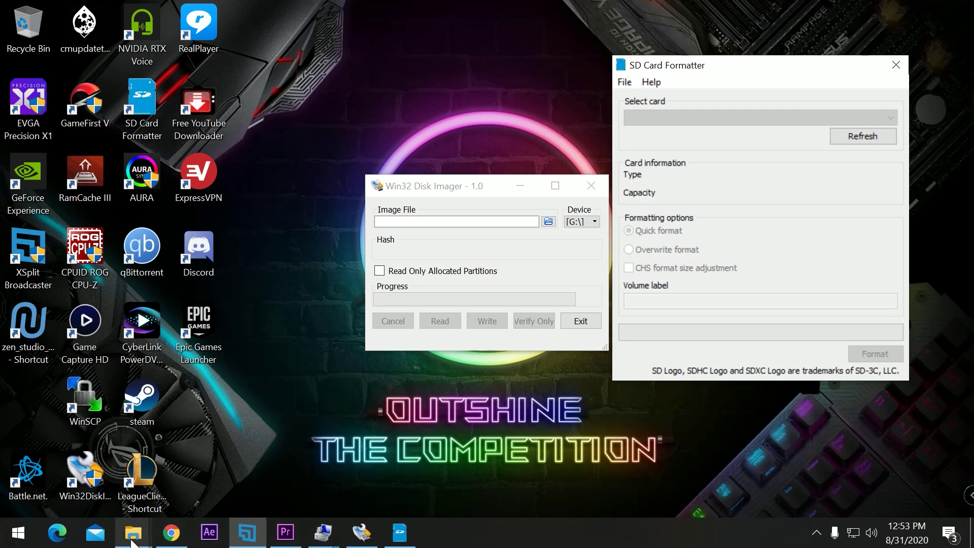
Open File Explorer, look through the drives in the folder tree and bring up the available actions for This PC.
mouse_move(135, 541)
left_click(123, 484)
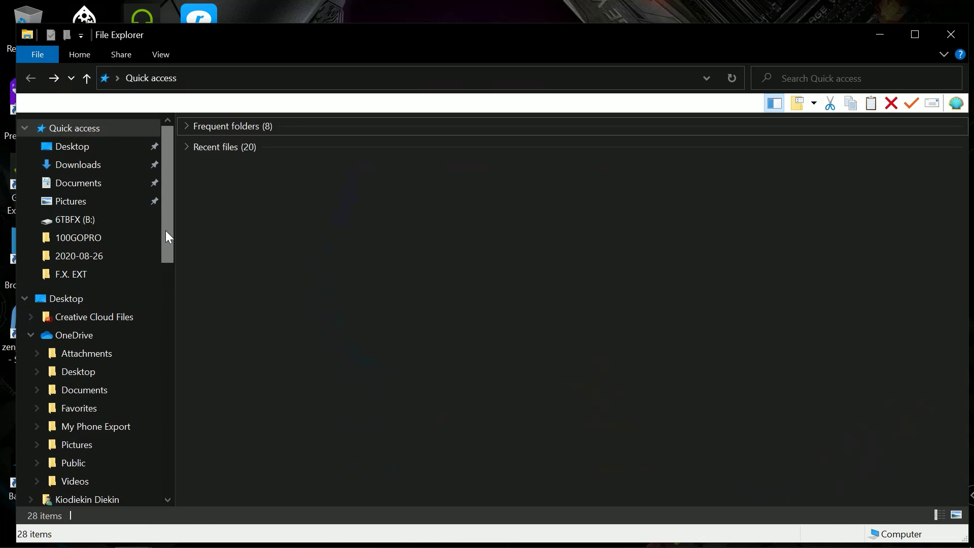
left_click_drag(165, 230, 177, 443)
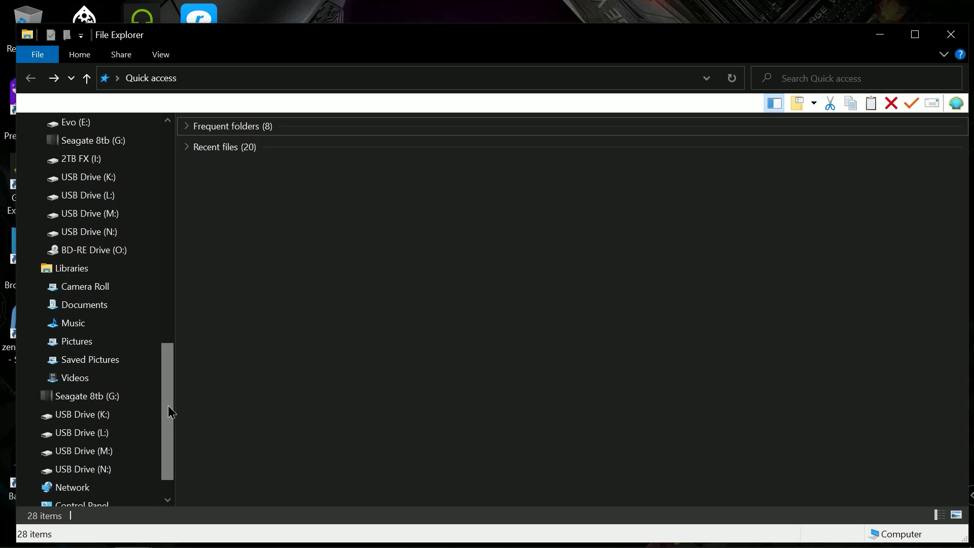
left_click_drag(169, 405, 166, 404)
left_click_drag(165, 399, 160, 270)
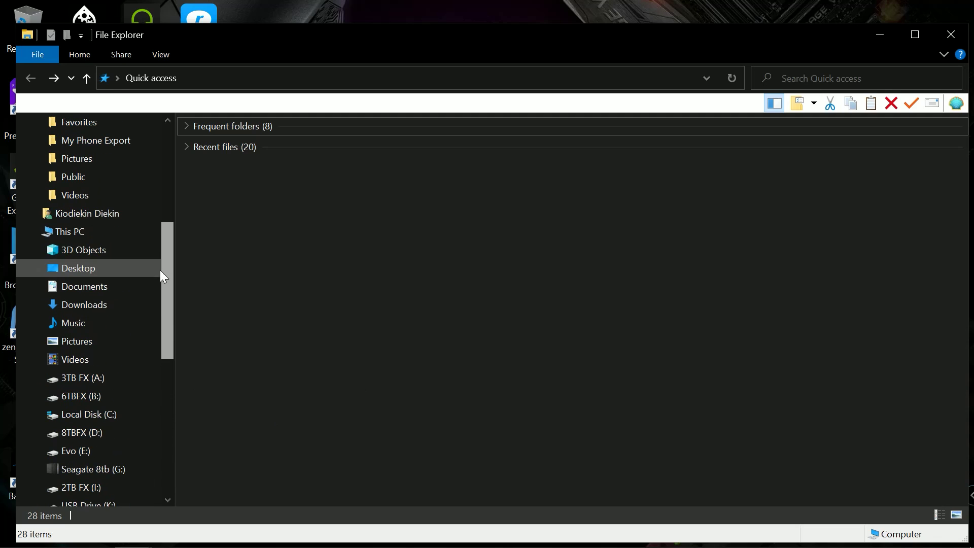
right_click(81, 238)
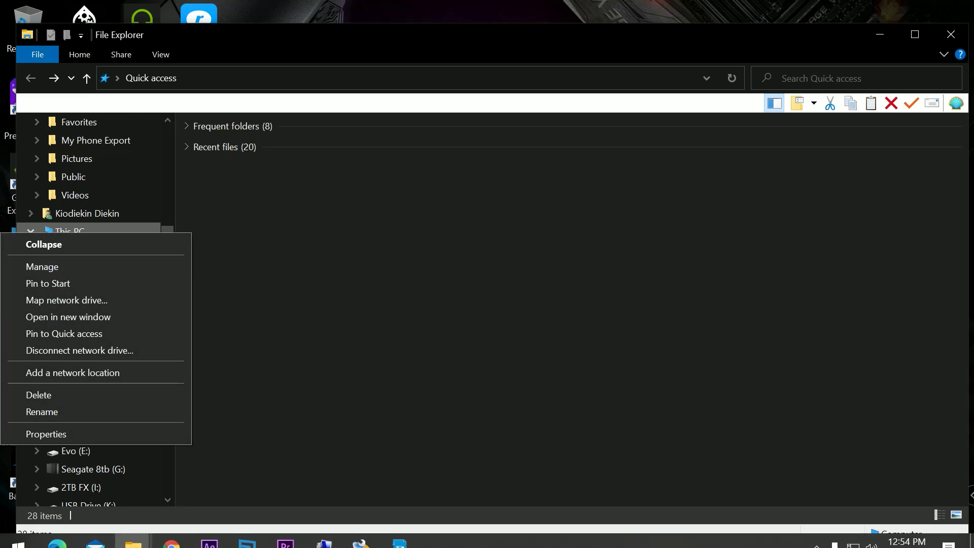
Switch to Computer Management, maximize its window and select Disk Management.
left_click(320, 538)
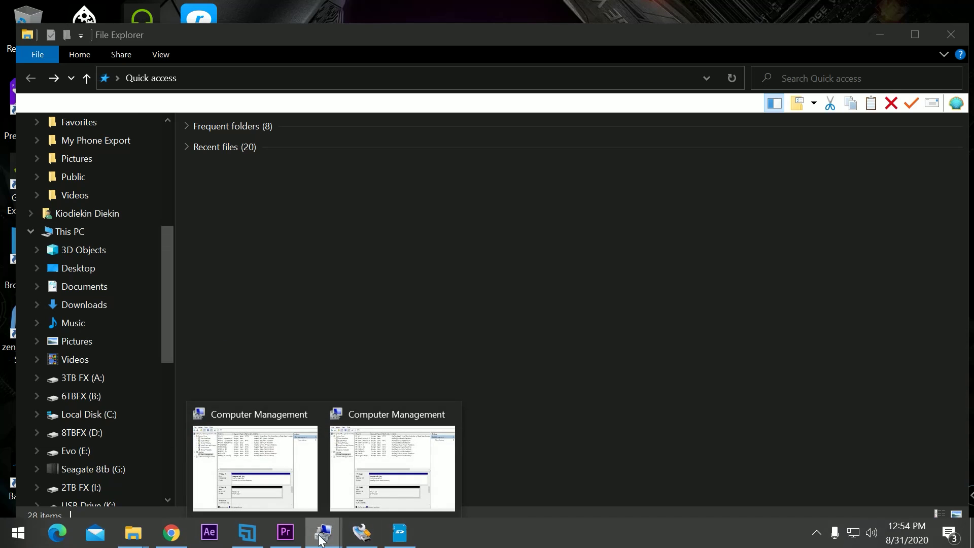
left_click(280, 482)
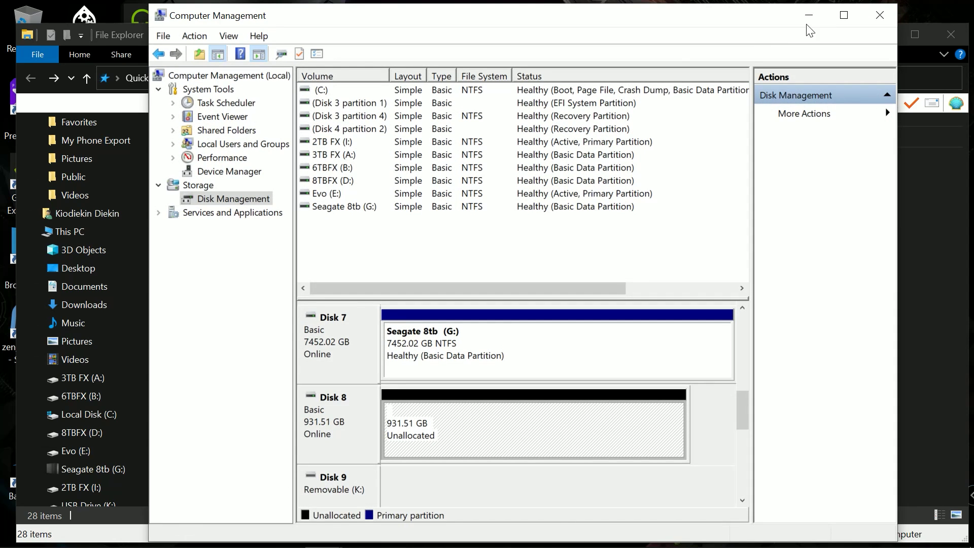
left_click(844, 15)
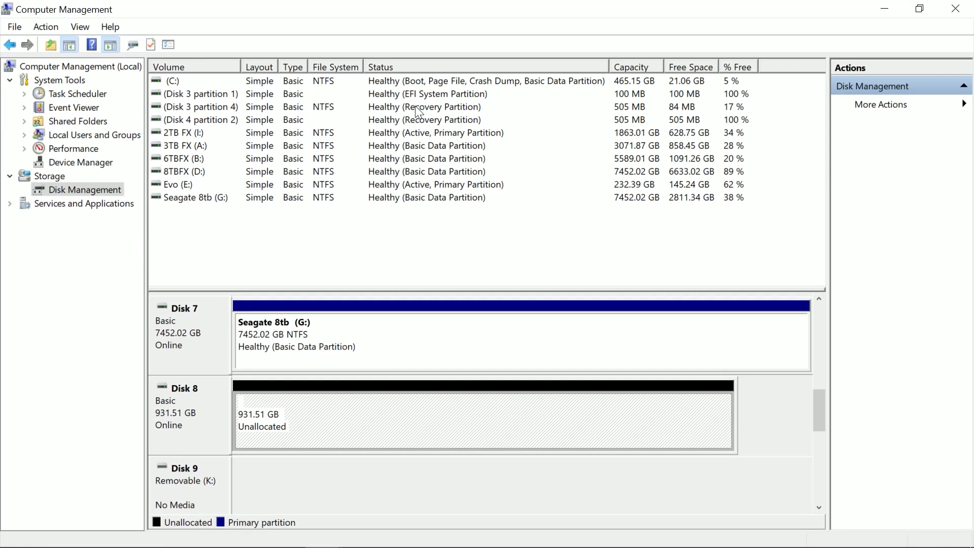
left_click(80, 192)
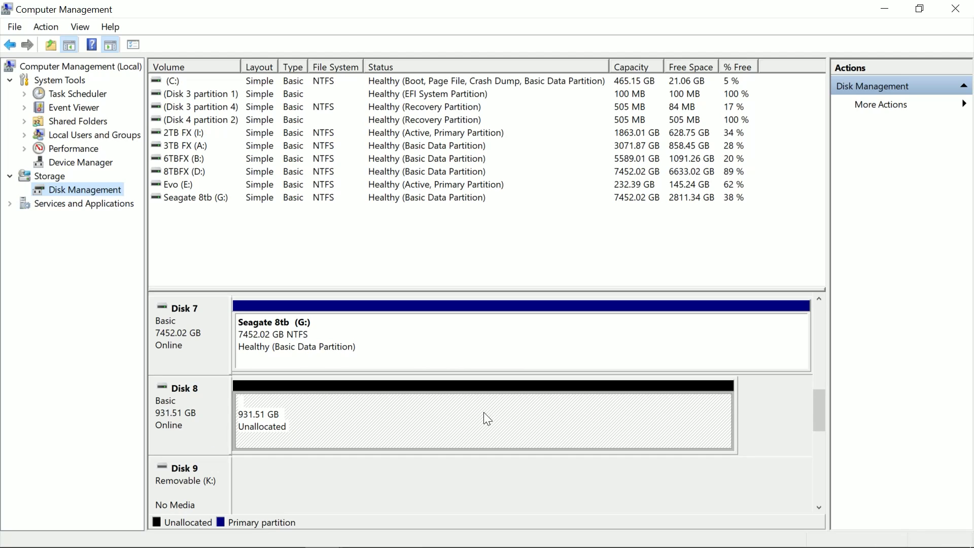
Create a 953867 MB simple volume on Disk 8's unallocated space with drive letter F, NTFS, default allocation size, label New Volume and quick format.
right_click(190, 412)
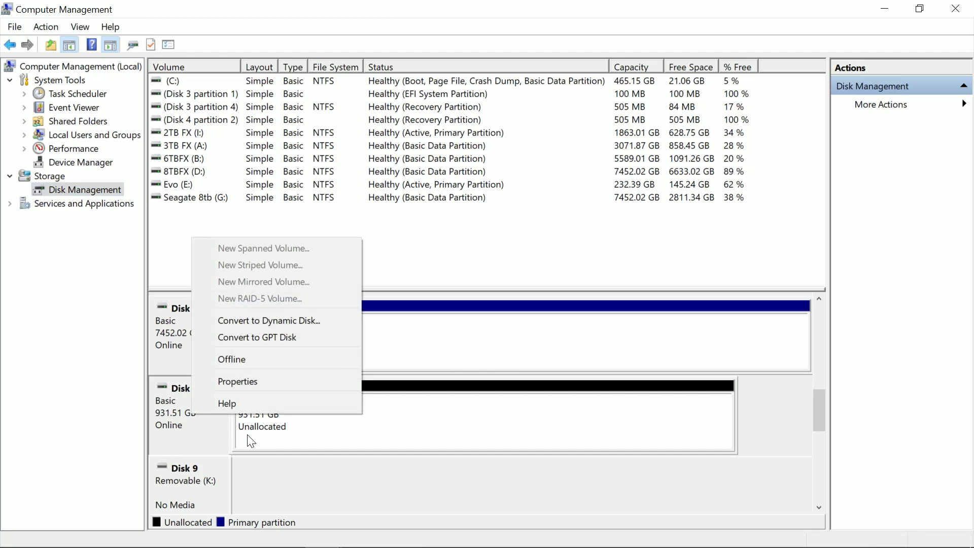
left_click(398, 426)
right_click(403, 415)
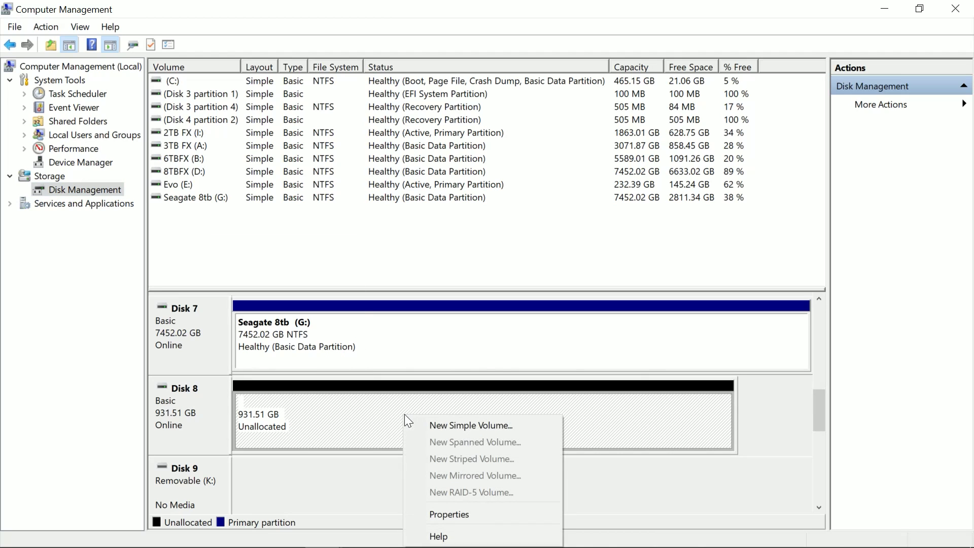
left_click(439, 425)
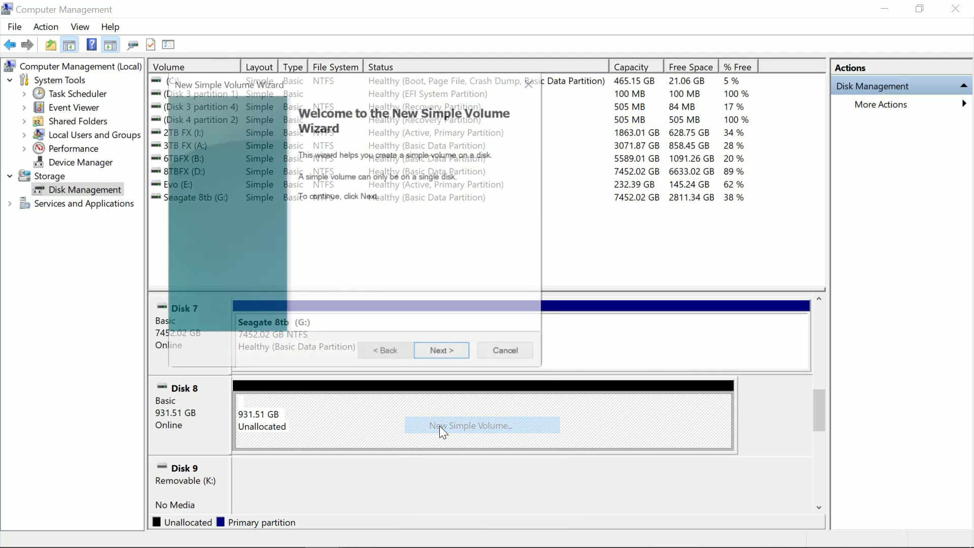
left_click(436, 356)
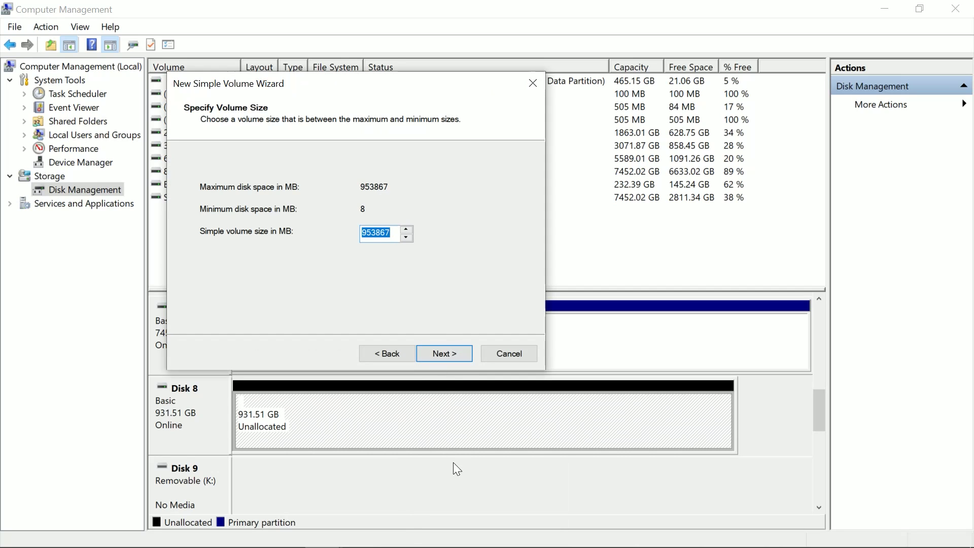
left_click(453, 353)
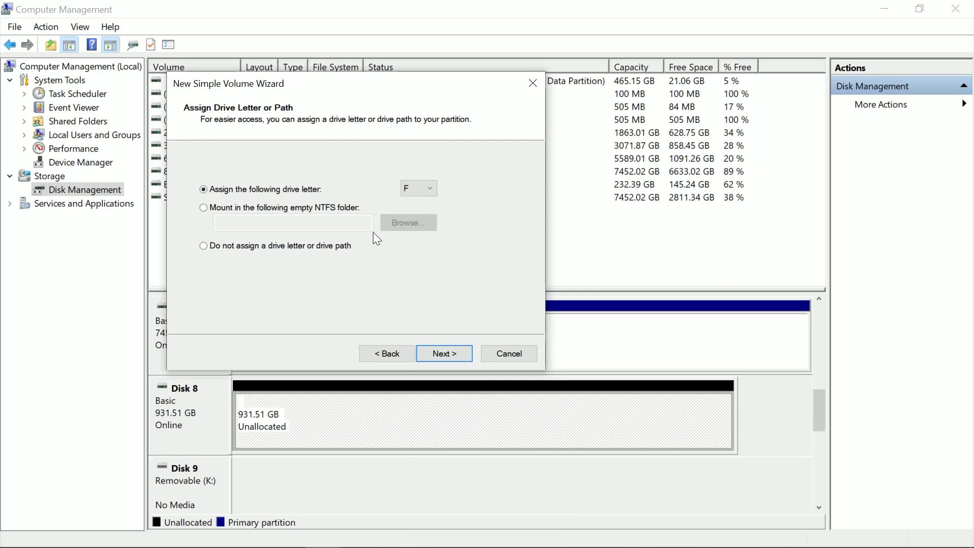
left_click(448, 353)
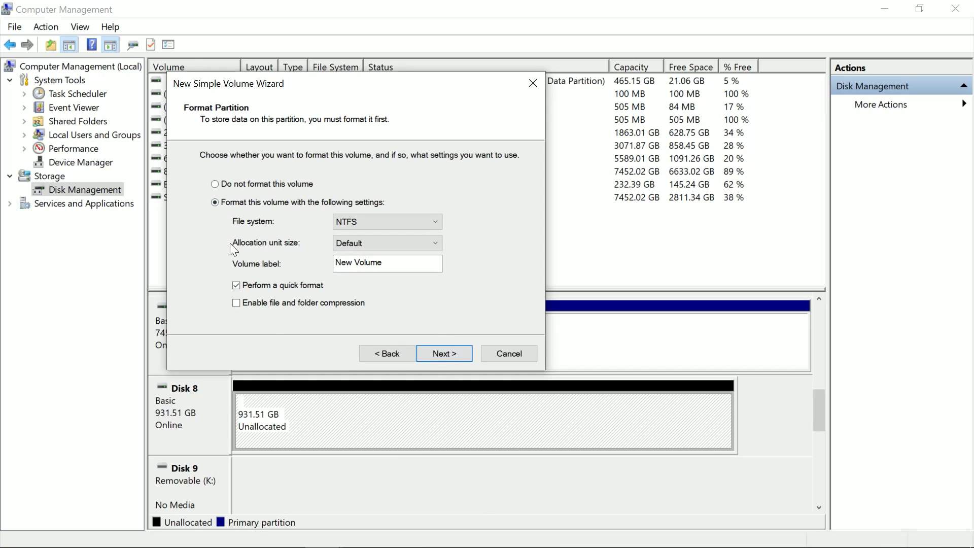
left_click(447, 353)
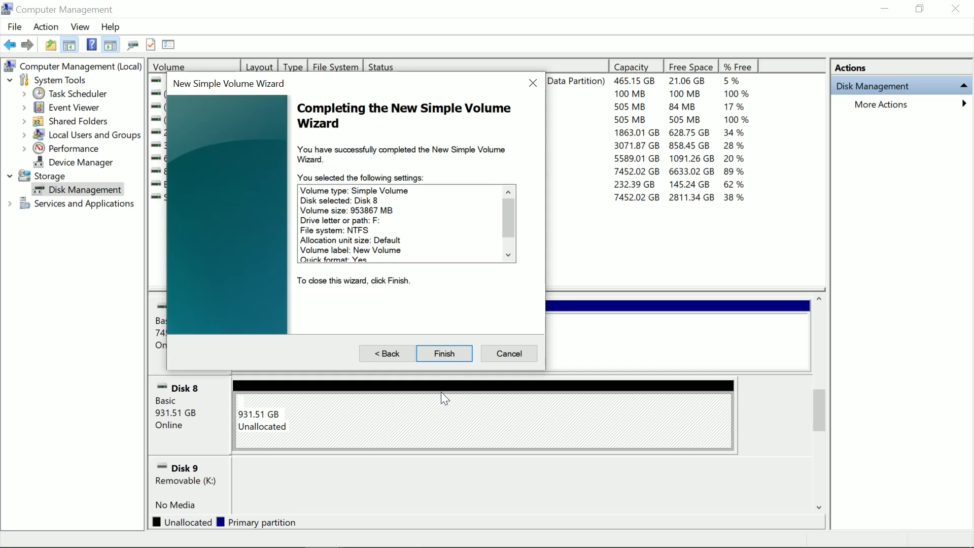
left_click(449, 354)
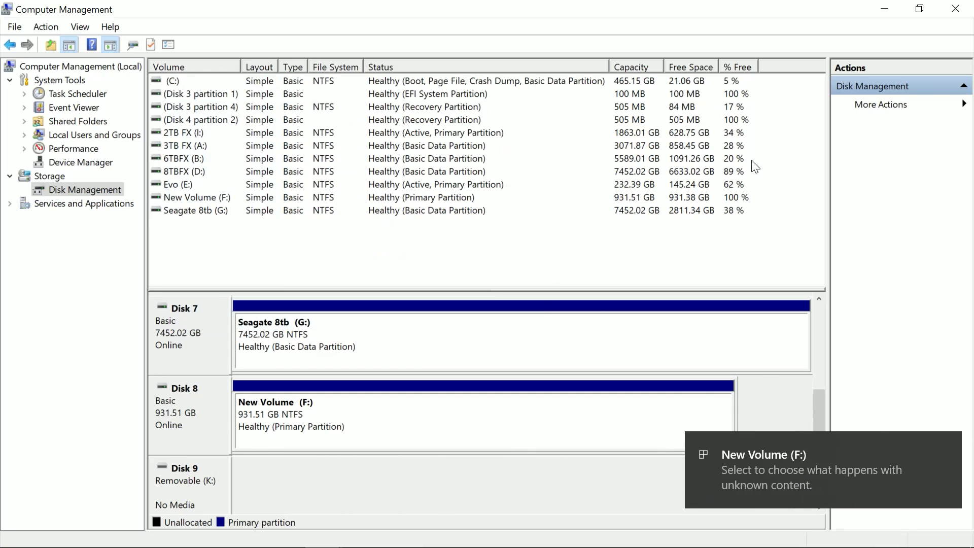
Return to Win32 Disk Imager, set its target device to F:\ and close SD Card Formatter.
left_click(884, 10)
left_click(881, 35)
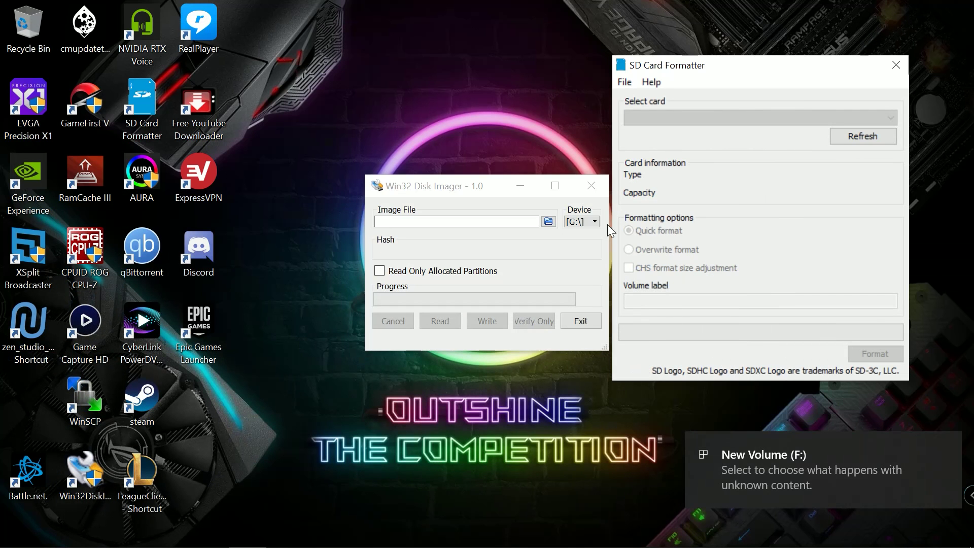
left_click(589, 226)
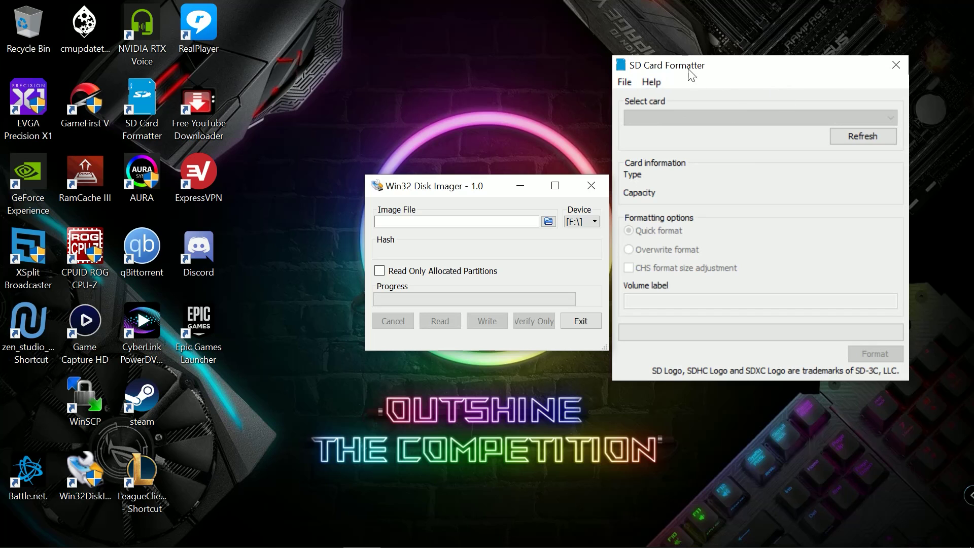
left_click(888, 67)
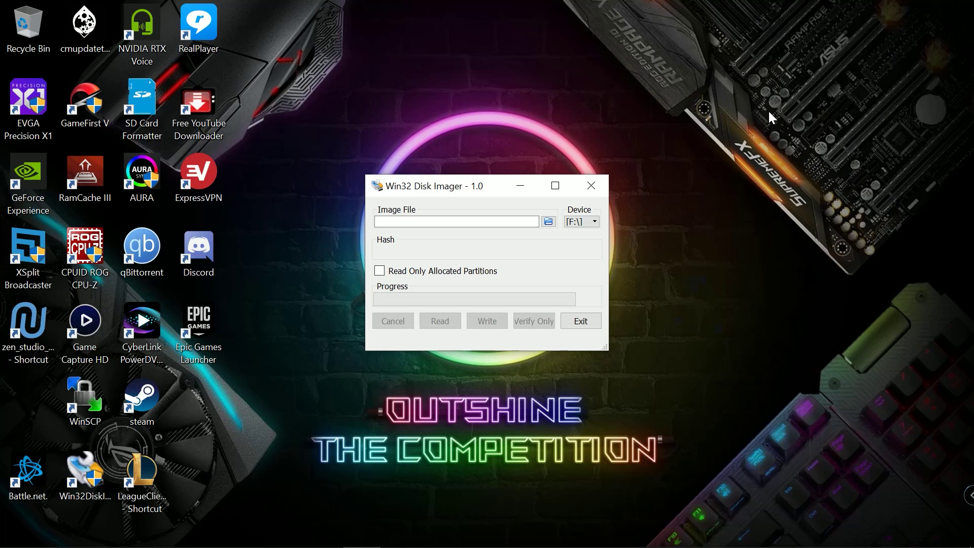
Load Supreme_Ultra_V1.img from the Pi Images\Supreme_Ultra_V1 folder on Seagate 8tb (G:) as the image file.
left_click(548, 222)
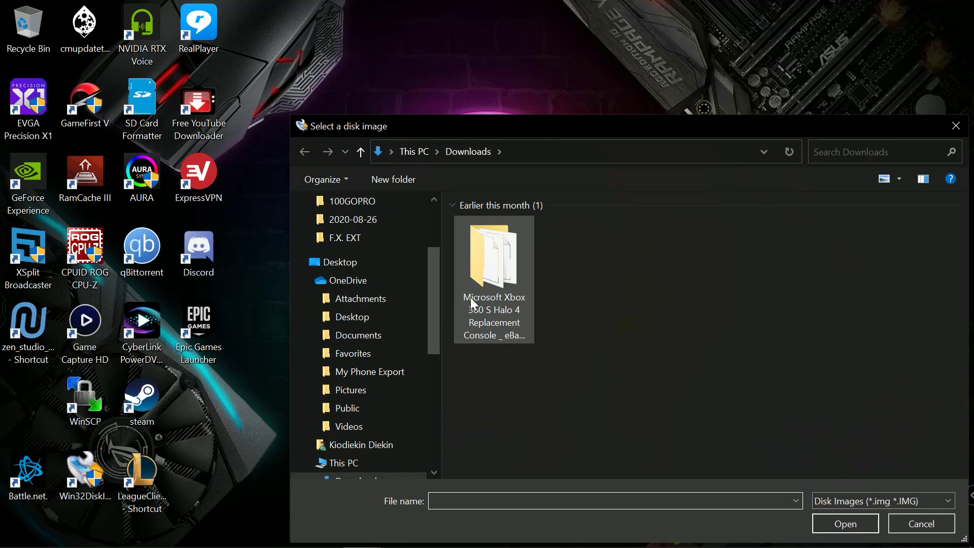
left_click_drag(432, 293, 423, 406)
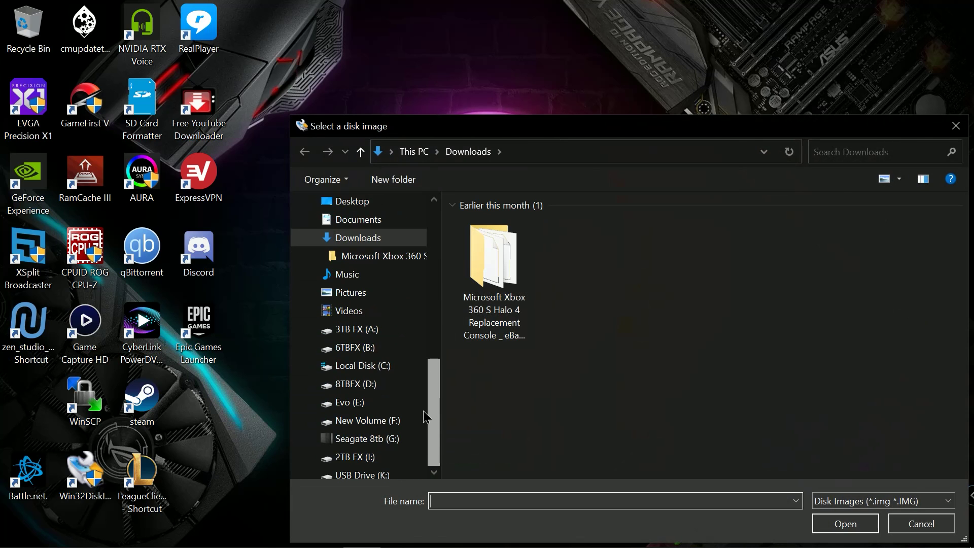
left_click(397, 437)
scroll(689, 304, "down", 3)
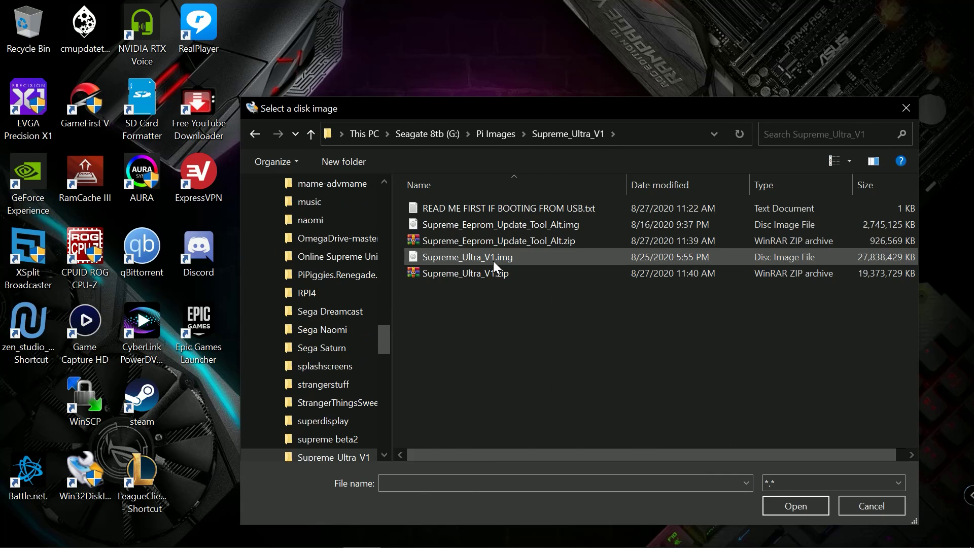
double_click(493, 261)
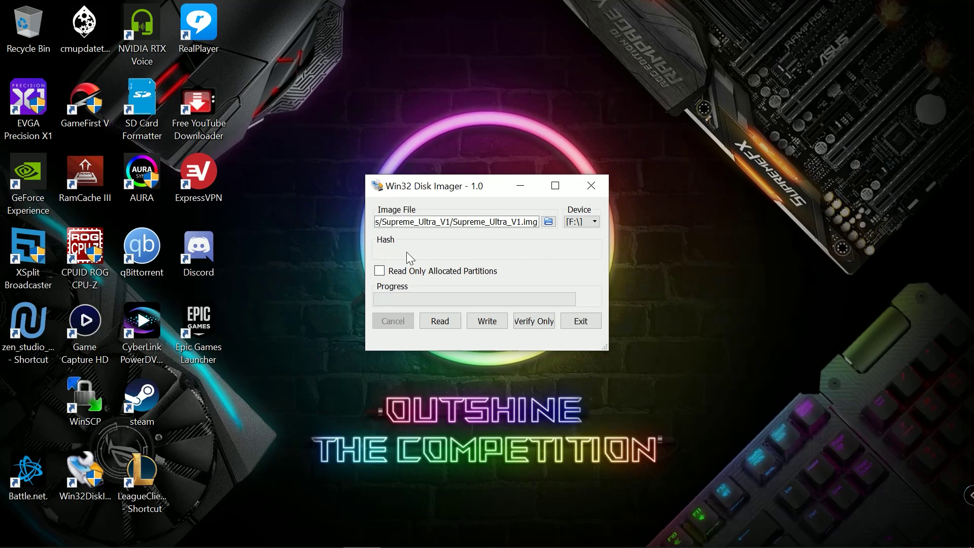
Write the loaded image to the F:\ device, accepting the overwrite and dismissing the completion dialog.
left_click(481, 326)
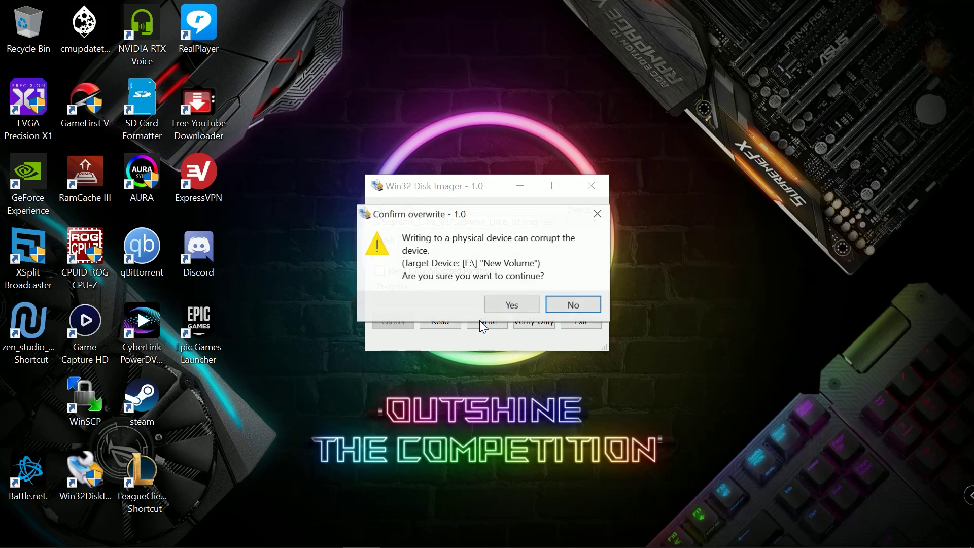
left_click(517, 302)
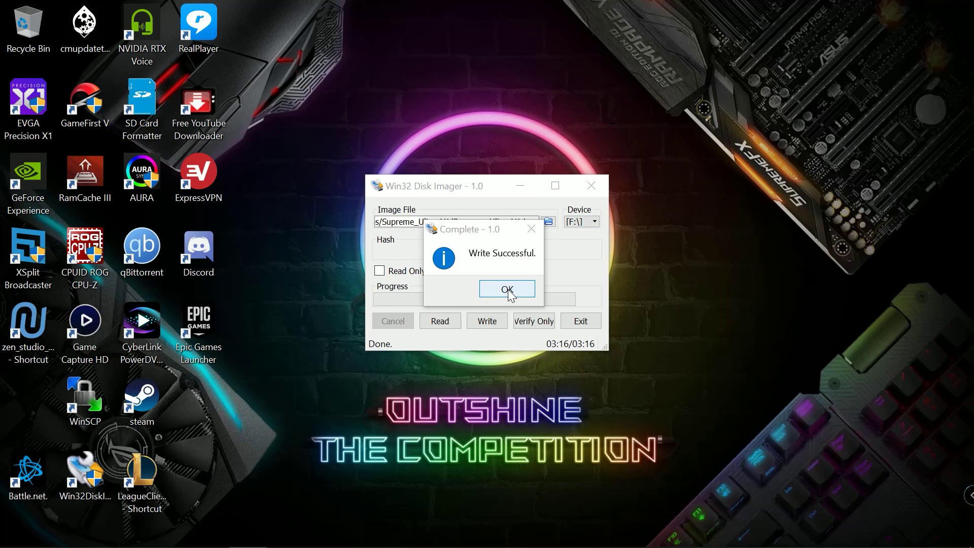
left_click(507, 289)
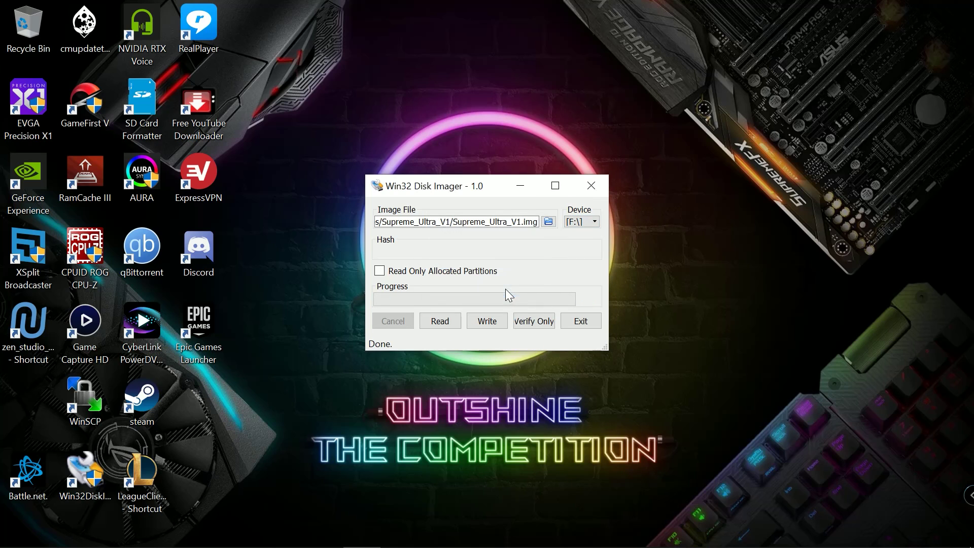
Check Disk 8 in the open Computer Management window and close that window.
mouse_move(324, 533)
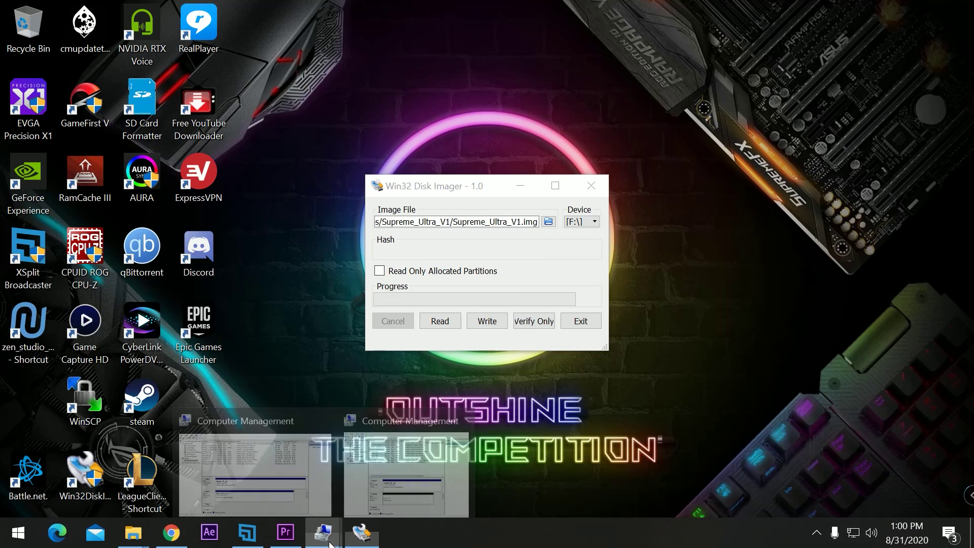
left_click(267, 490)
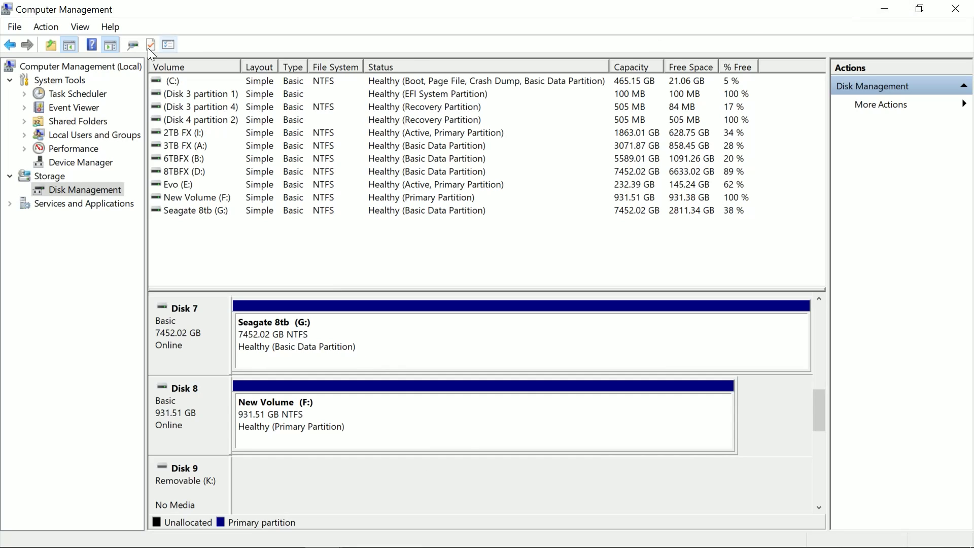
left_click(956, 8)
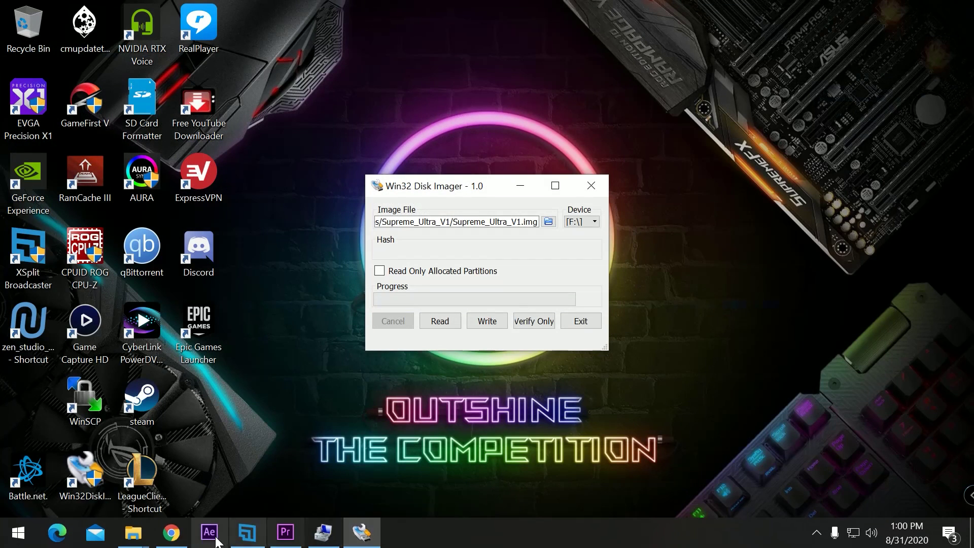
Try to open New Volume (F:) in File Explorer, declining to format the disk.
mouse_move(133, 541)
left_click(101, 457)
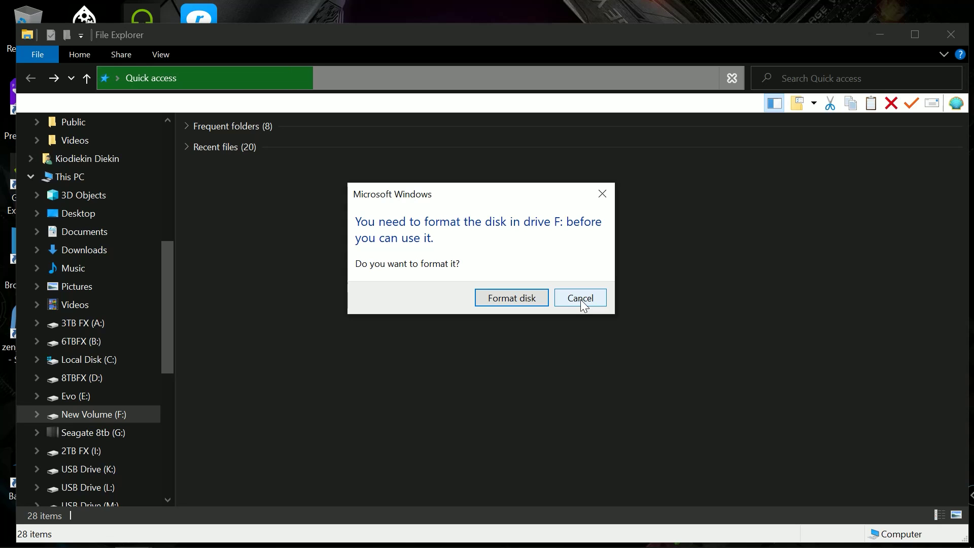
left_click(580, 299)
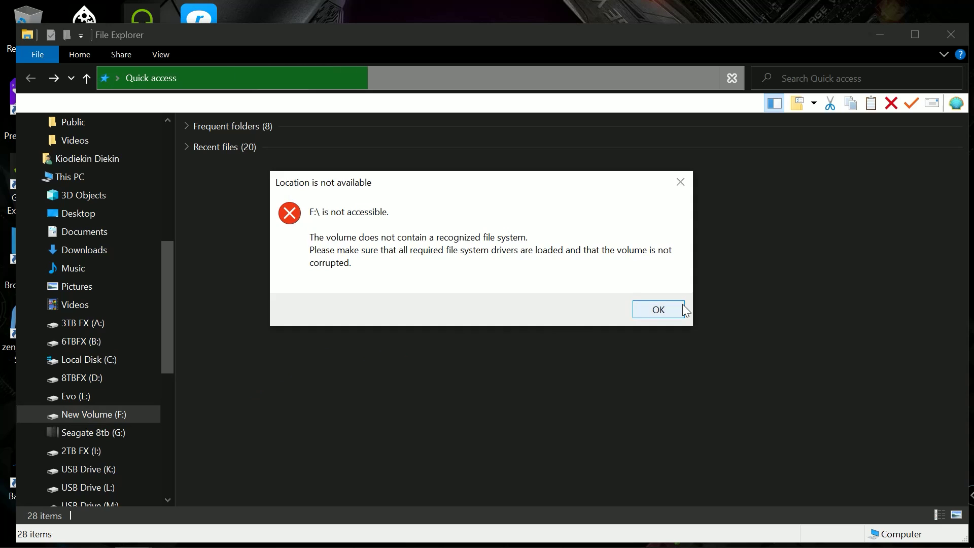
left_click(659, 309)
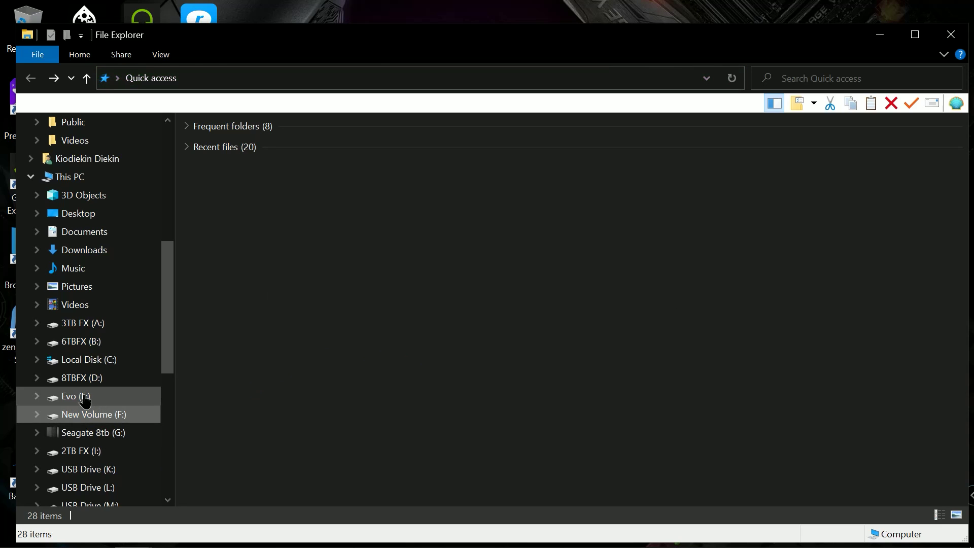
Open the Evo (E:) drive and try New Volume (F:) again from the folder tree.
left_click(98, 397)
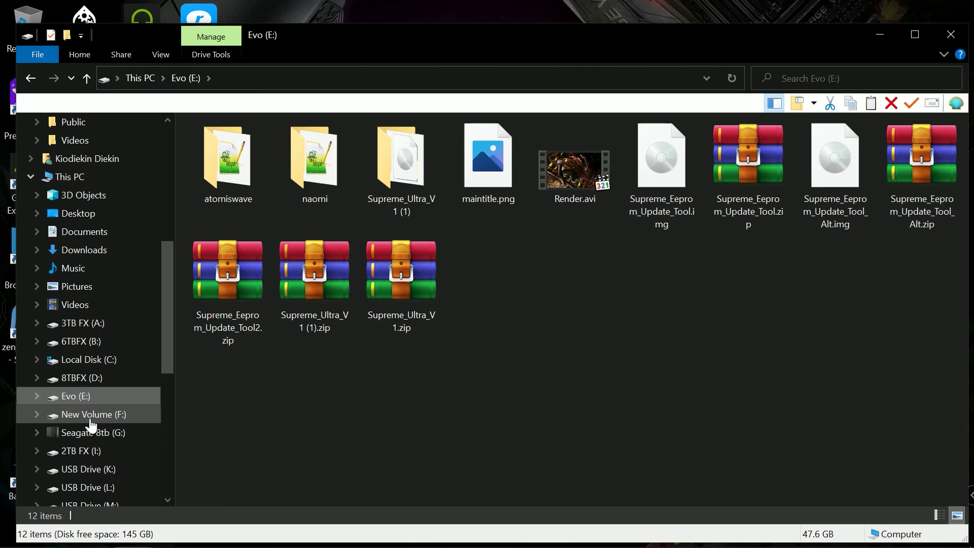
left_click(90, 415)
left_click(575, 167)
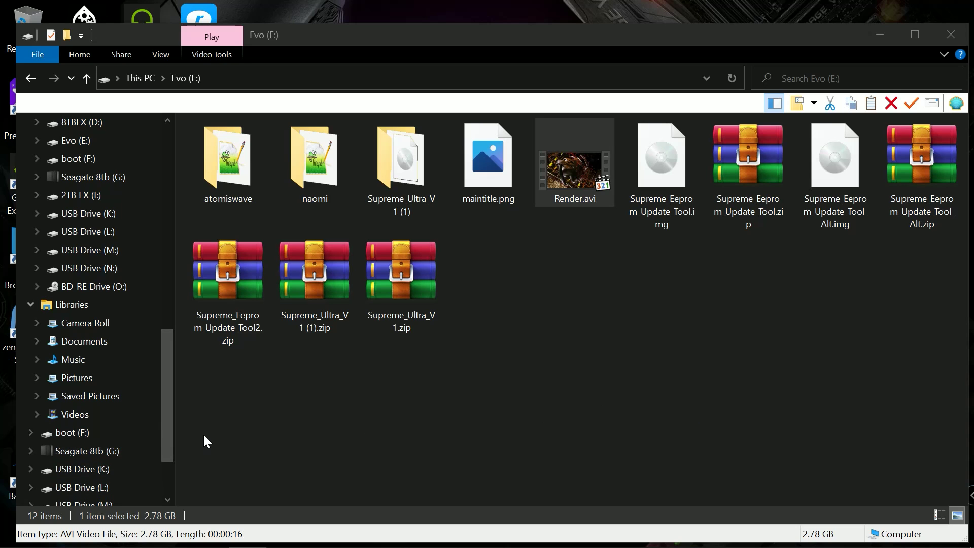
Open the boot (F:) drive and look through its files.
left_click(83, 437)
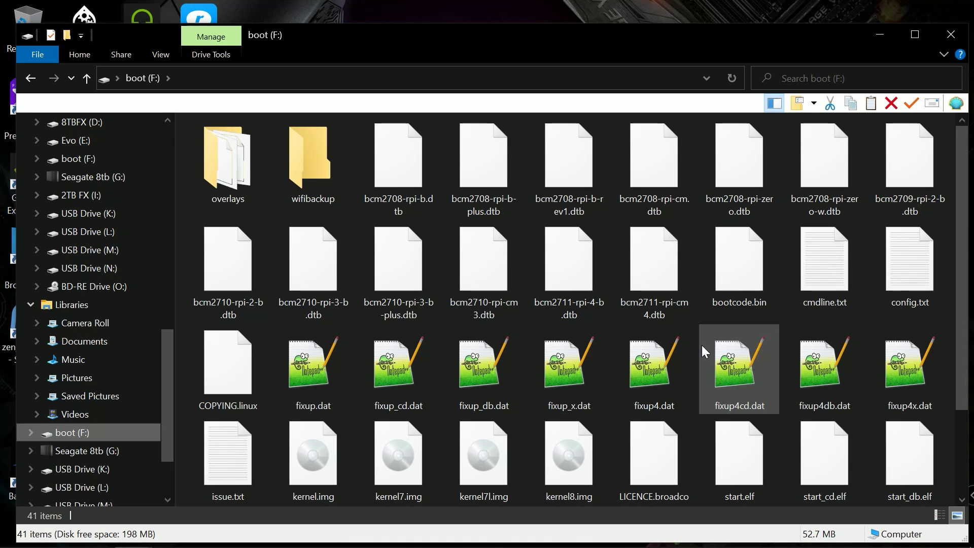
scroll(692, 349, "down", 1)
scroll(692, 349, "up", 1)
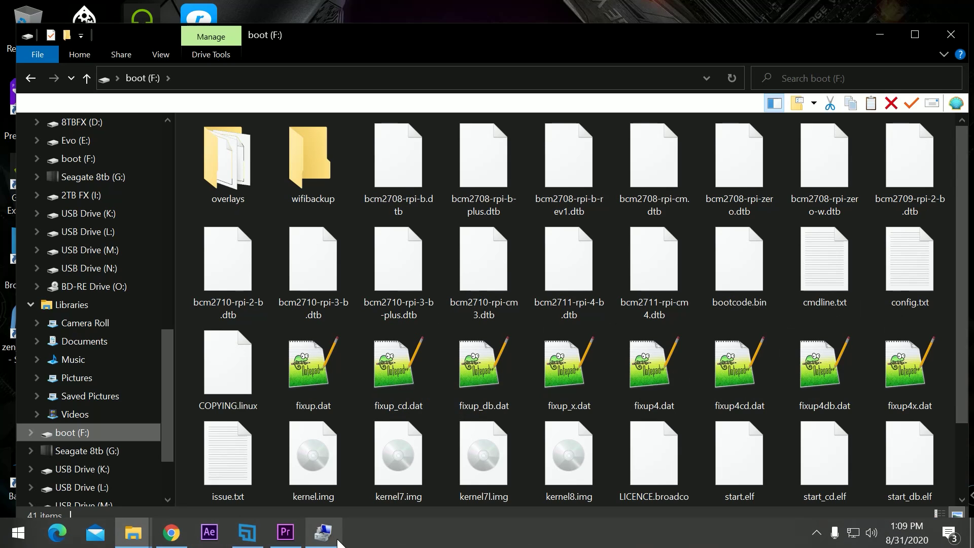
Switch to the other Computer Management window and examine the partition layout of Disk 8.
left_click(335, 538)
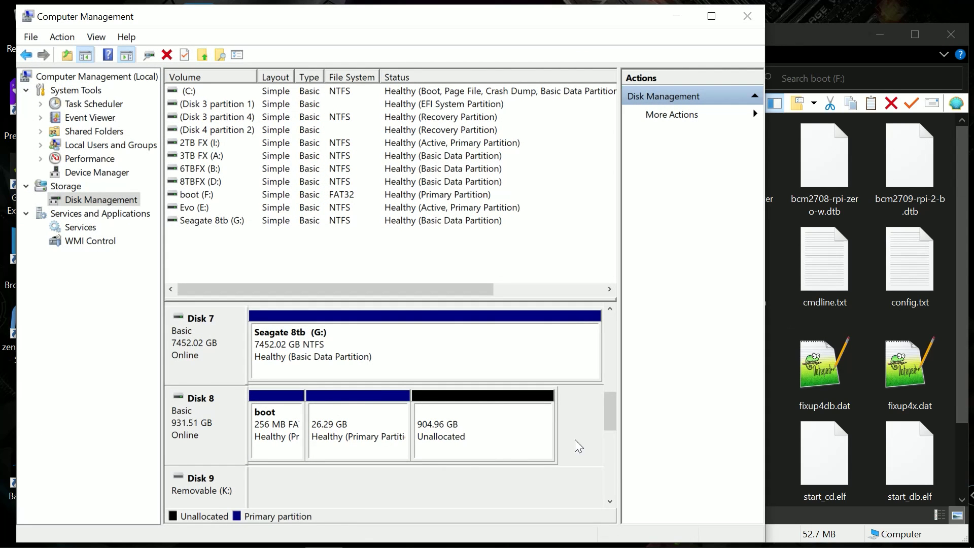
left_click_drag(608, 407, 581, 405)
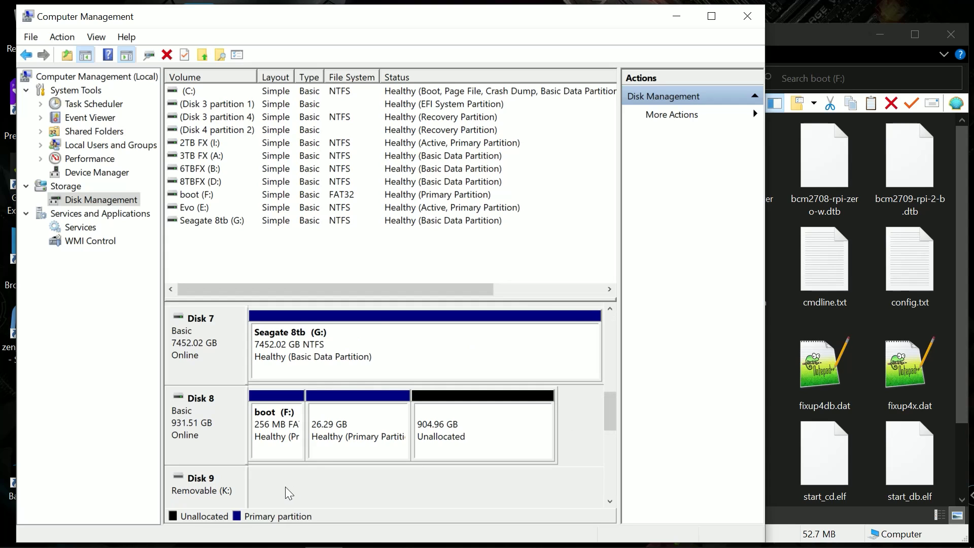